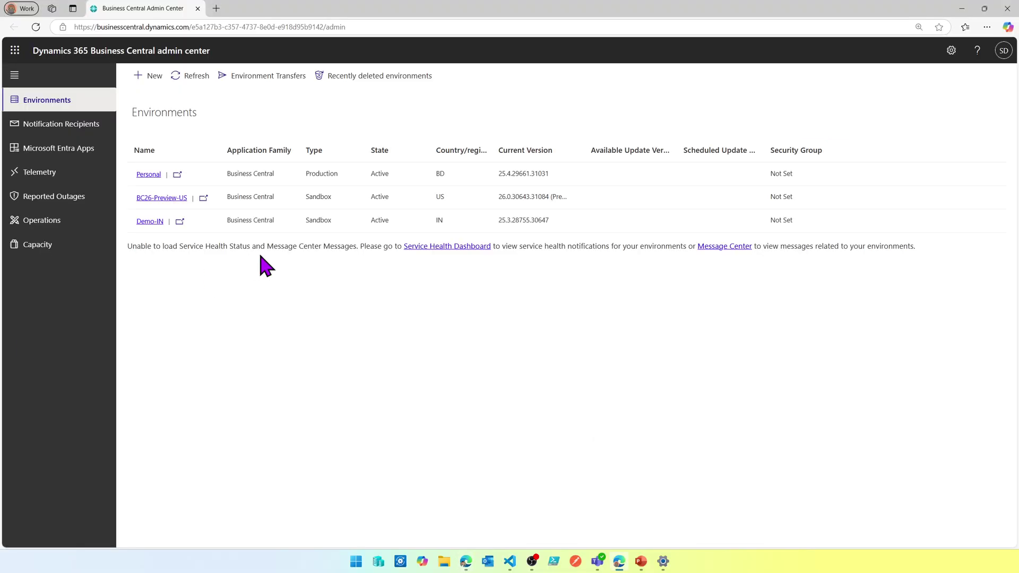
- Reset the Environments page zoom to 100% so all three environments show at normal size
key(ctrl+minus)
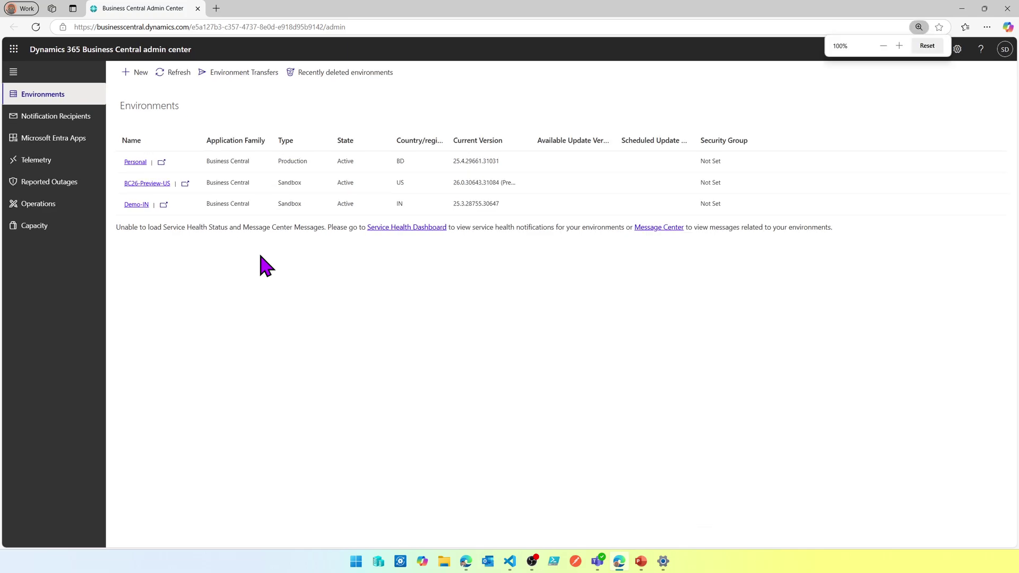
- Open Demo-IN in a new tab, view its Settings panel, then return to the admin center
click(163, 205)
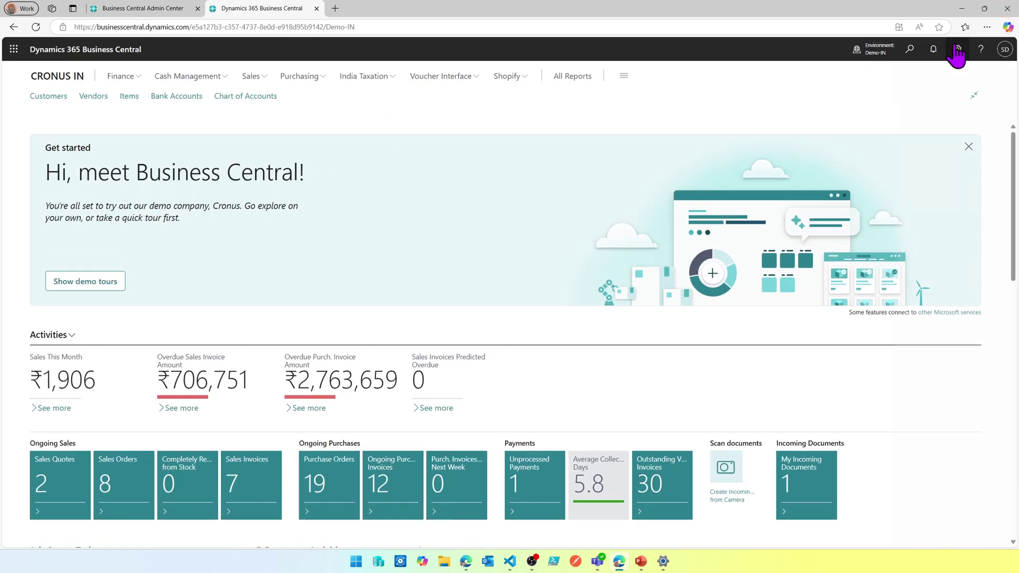
click(957, 50)
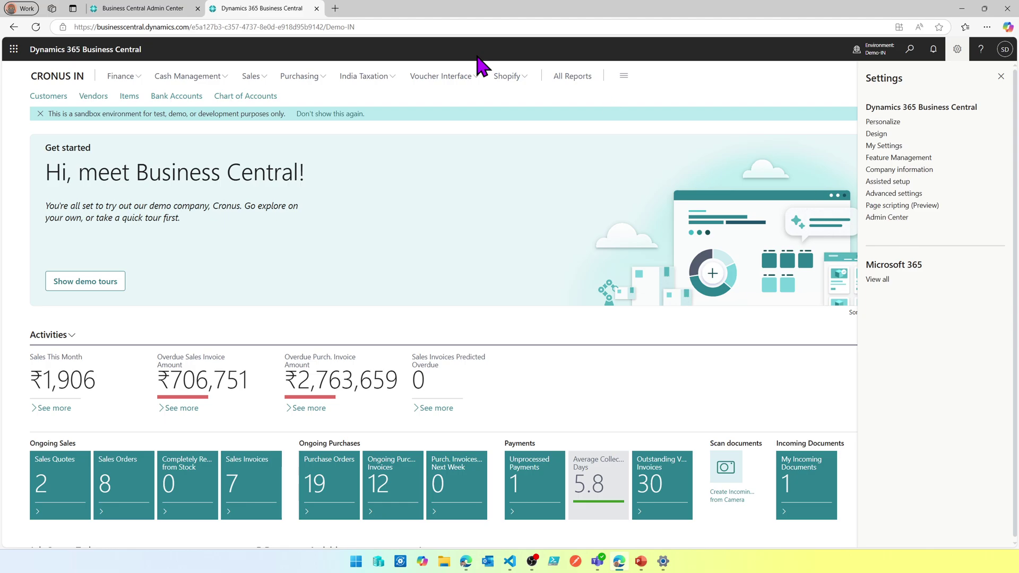
click(174, 9)
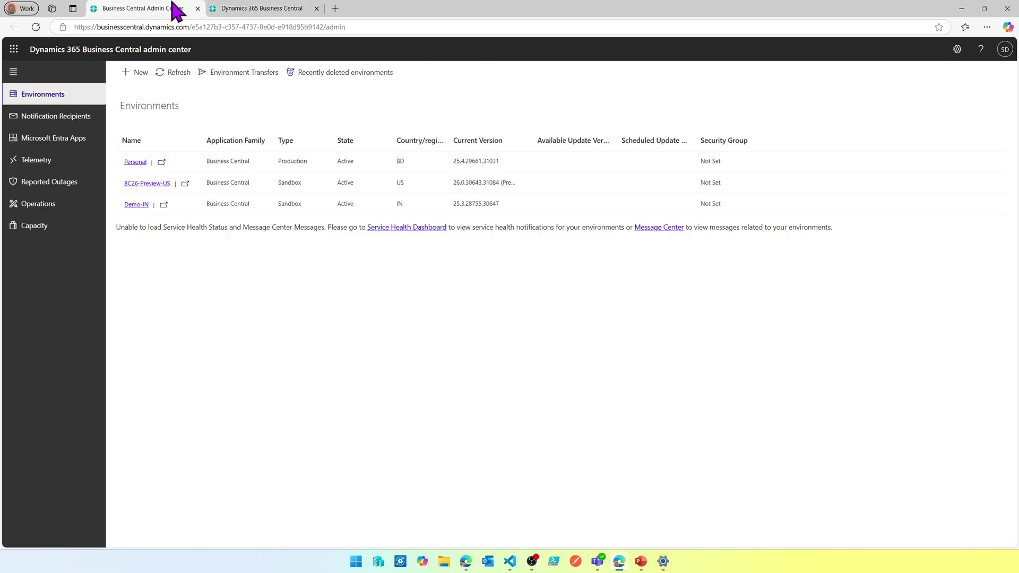
- Start a new environment named BC26-Preview-IN, fixing the mistyped last letter
click(141, 72)
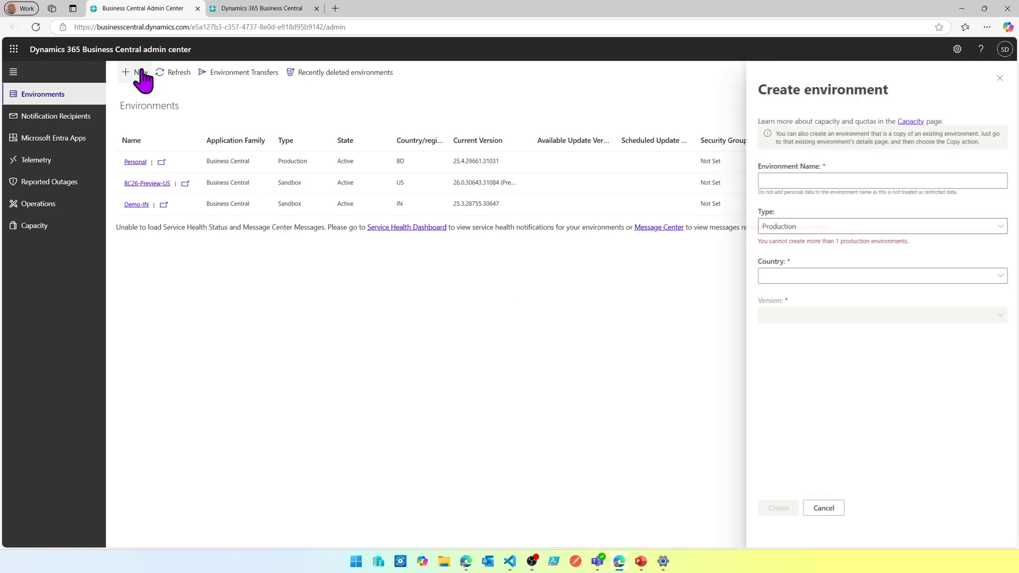
click(819, 182)
text(B)
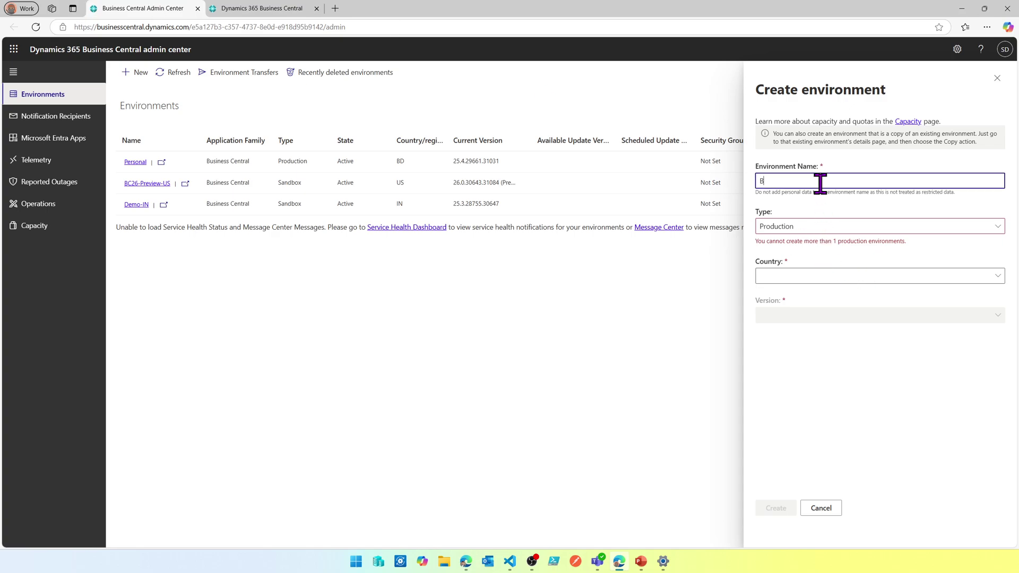
text(C26-Preview-IS)
key(BackSpace)
text(N)
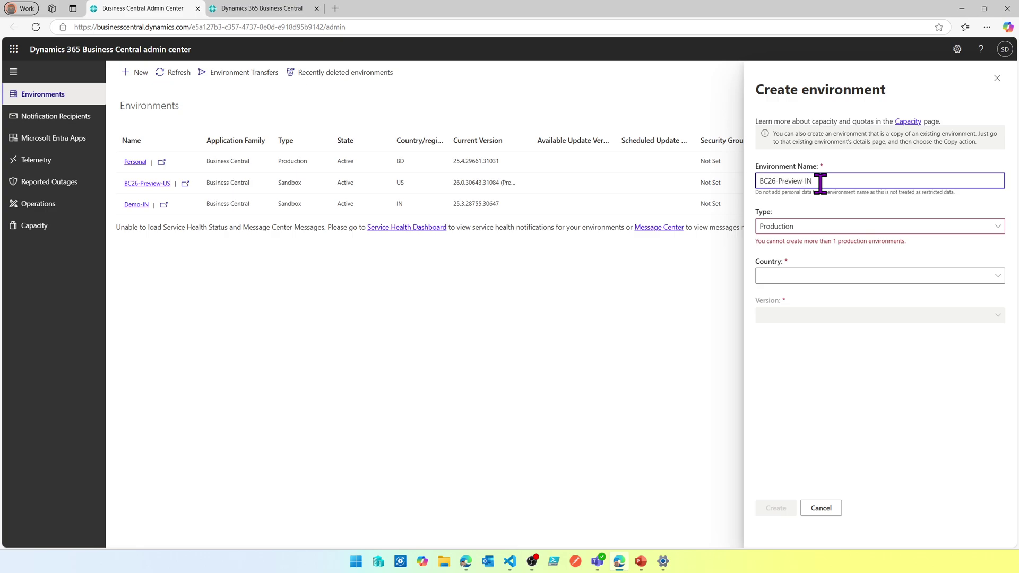
- Set type Sandbox, country IN, version 26.0.30643.31063 (Preview), and submit creation
click(816, 228)
click(802, 259)
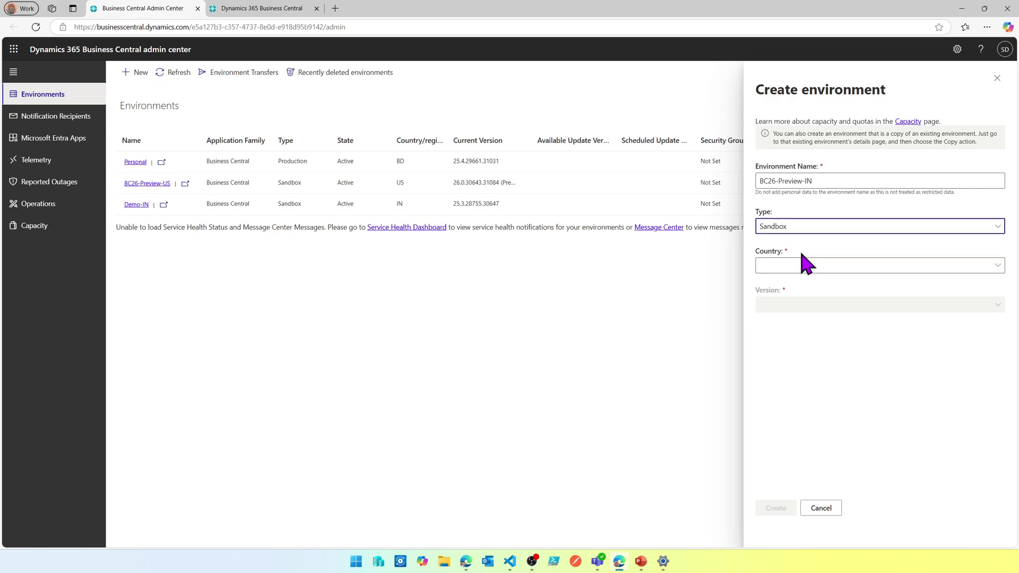
click(799, 268)
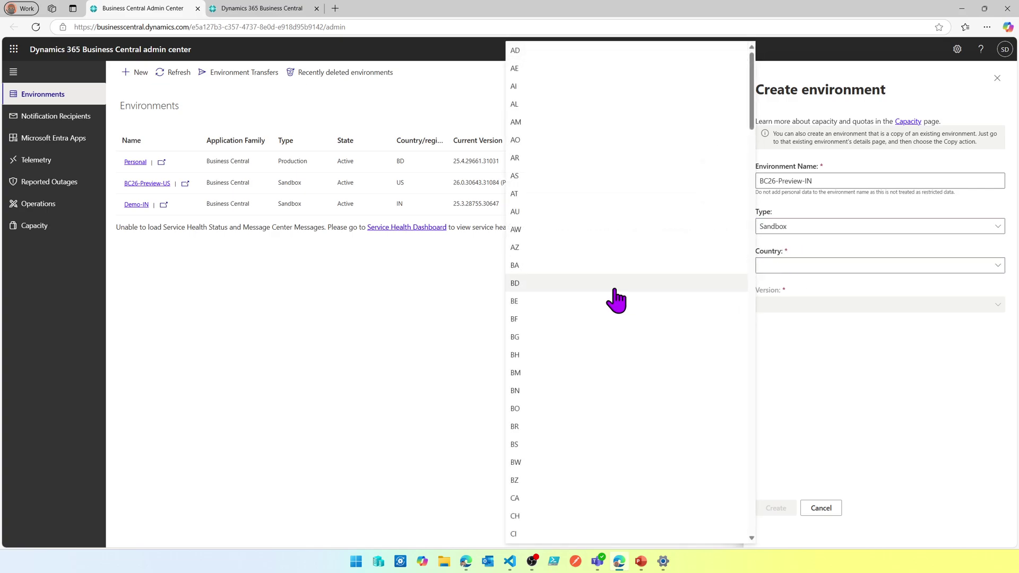
scroll(616, 300, down, 15)
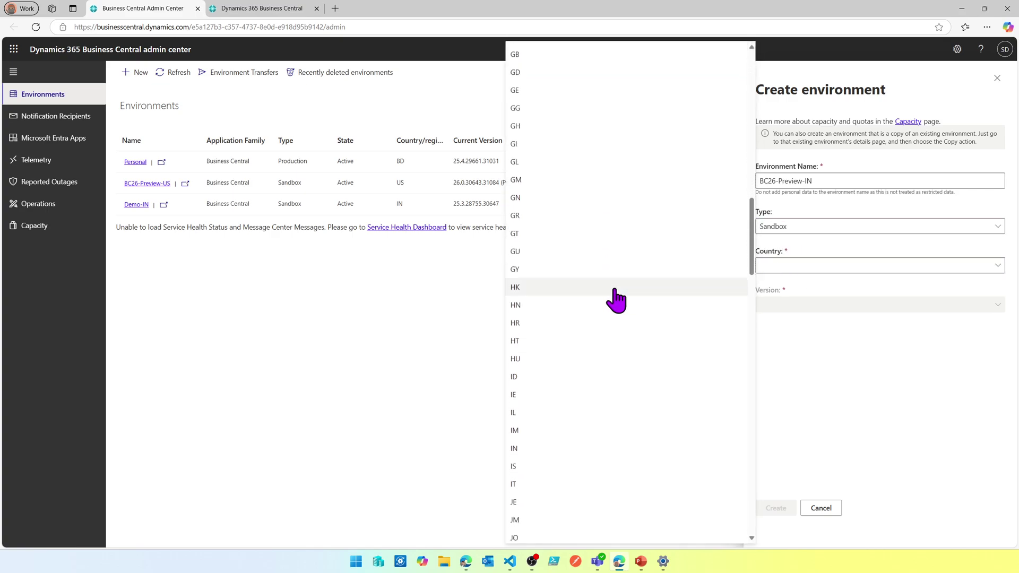
click(546, 451)
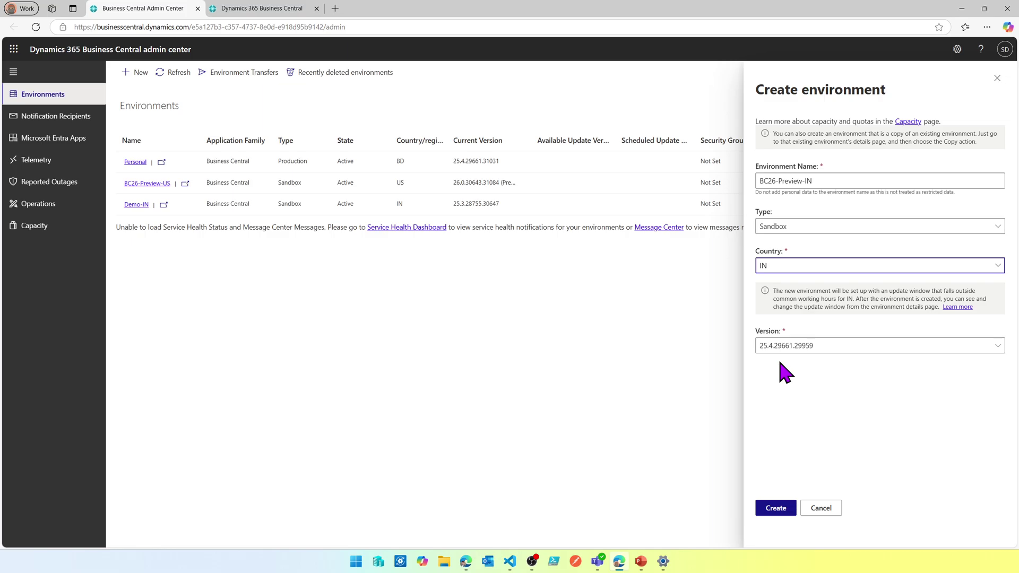
click(796, 350)
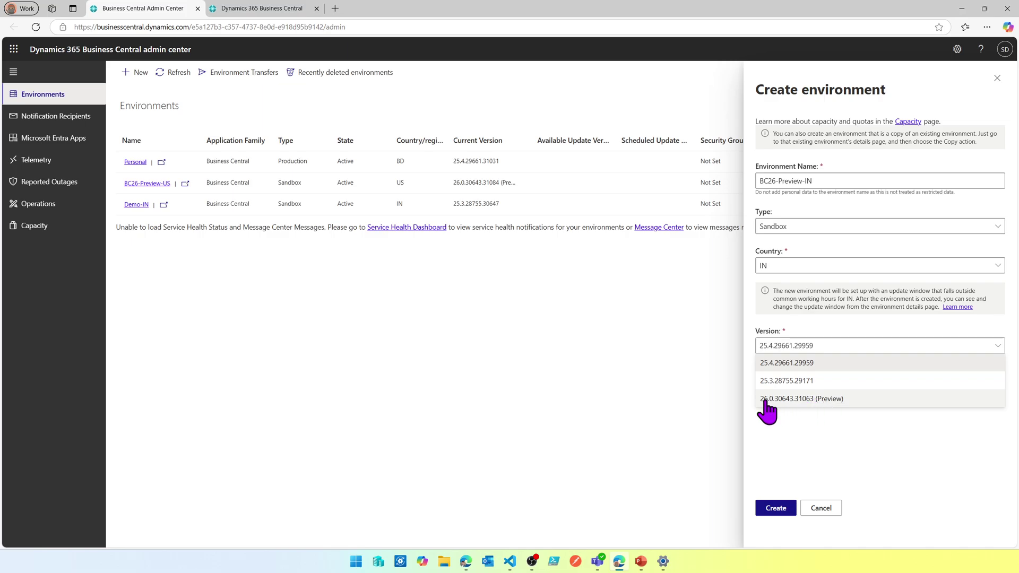
click(813, 399)
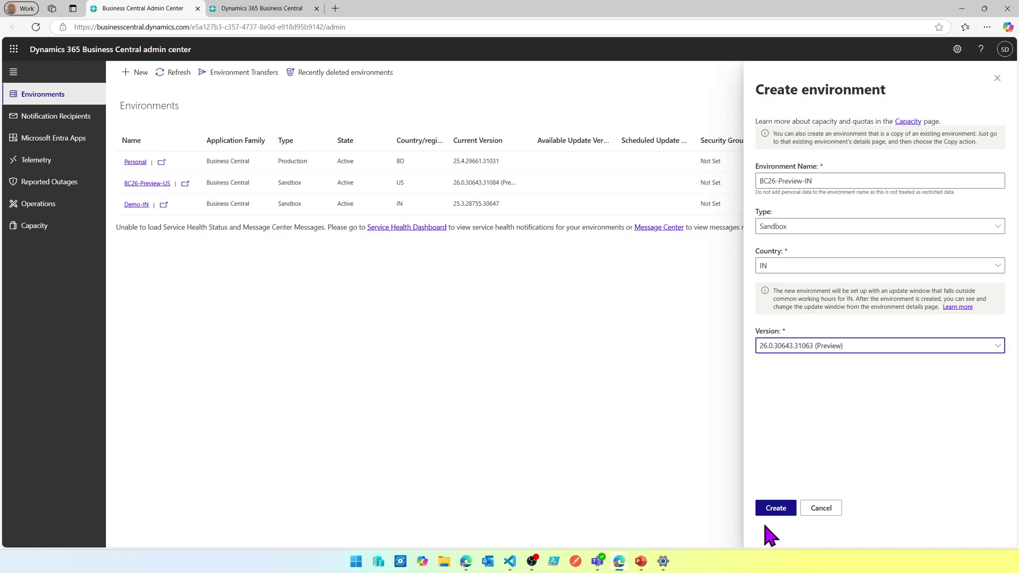
click(772, 509)
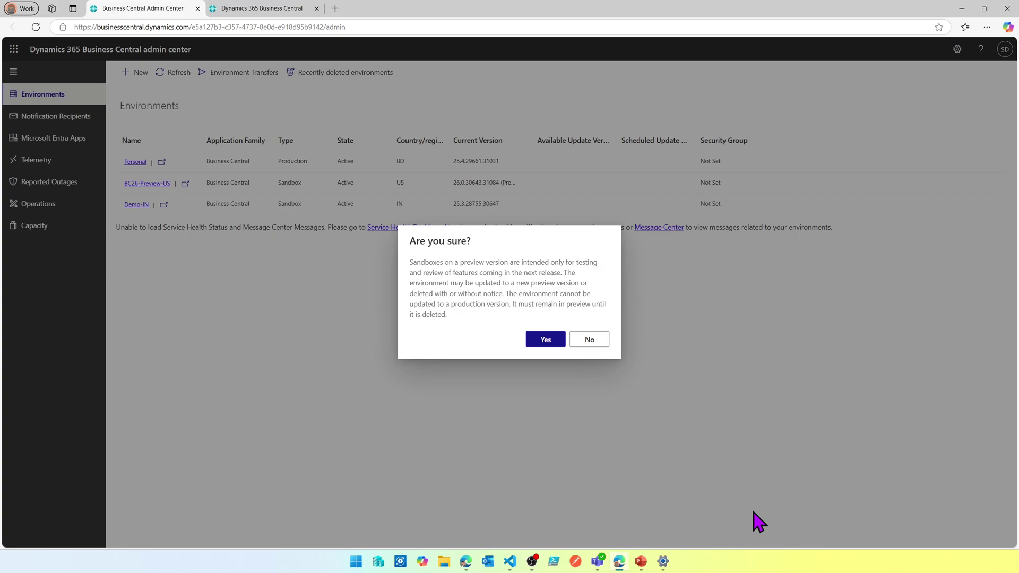
- Answer Yes to the 'Are you sure?' preview-sandbox warning
click(542, 341)
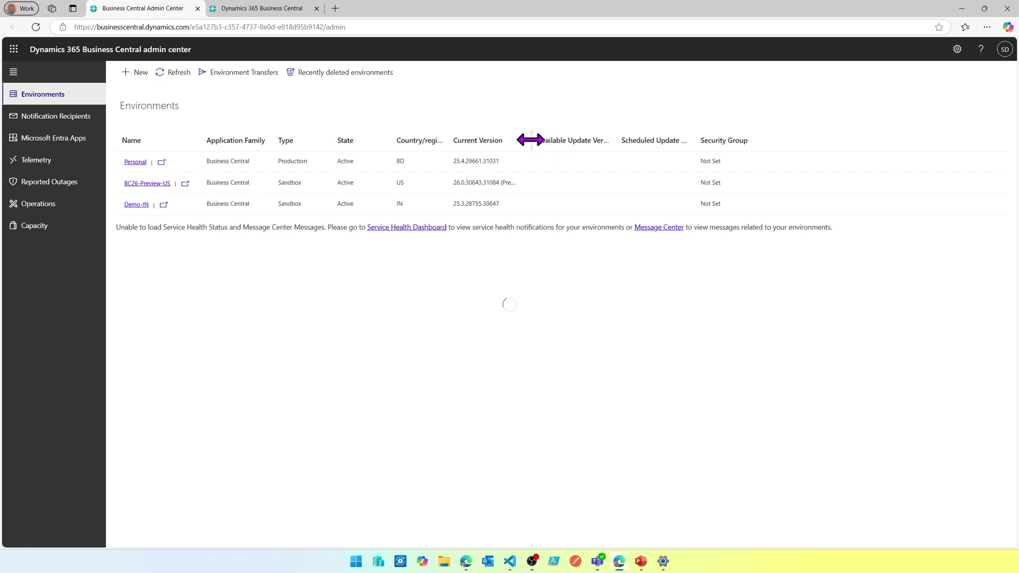
- Widen Current Version, refresh until BC26-Preview-IN shows Preparing, then switch to the release plan
drag(528, 137, 567, 137)
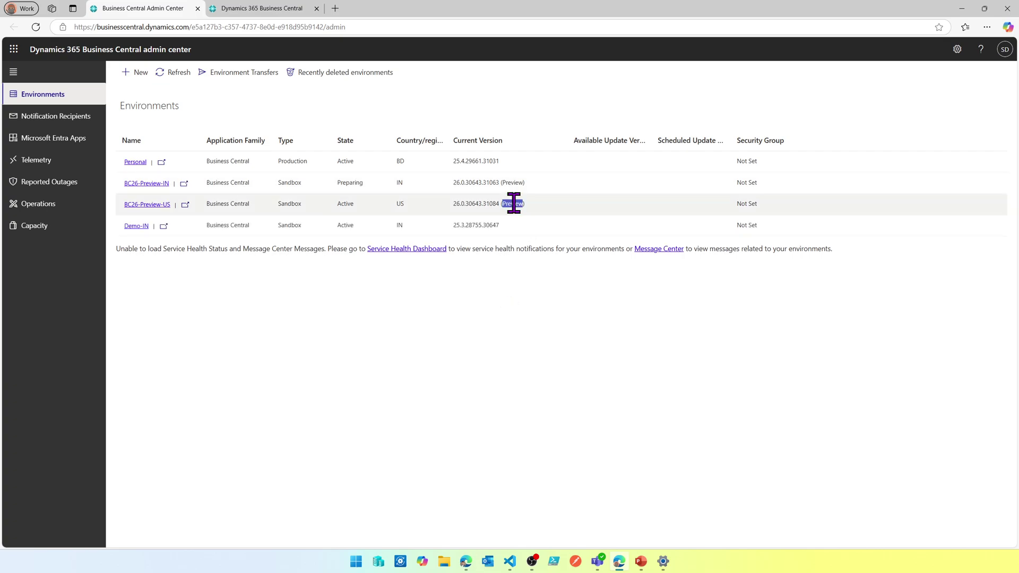
double_click(513, 204)
key(alt+Tab)
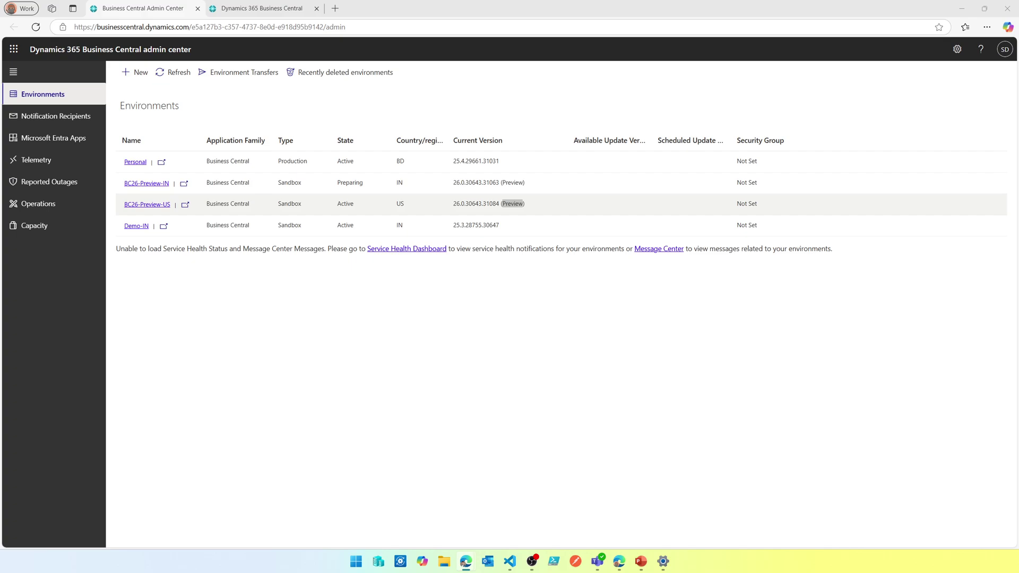
click(178, 72)
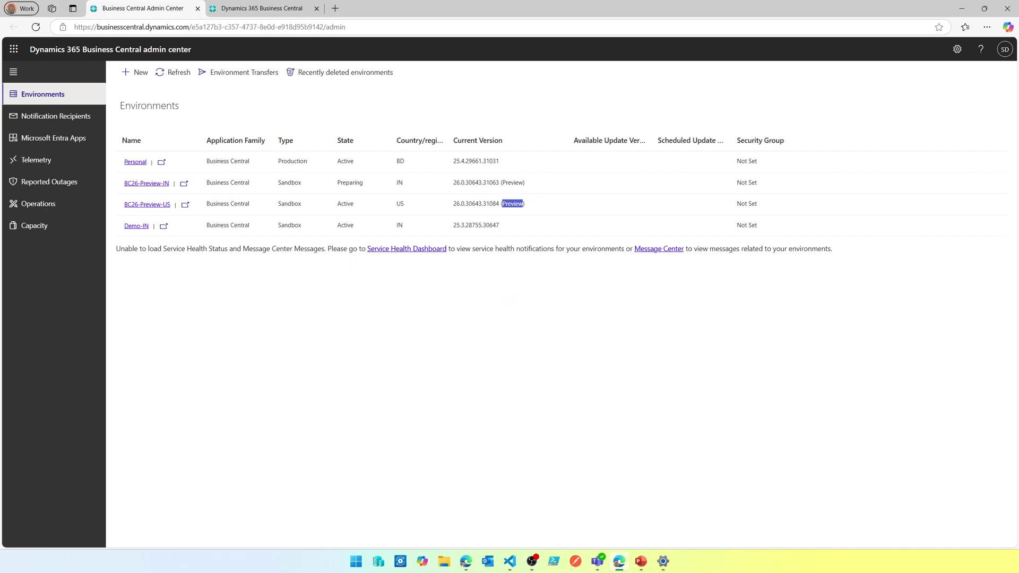
key(alt+Tab)
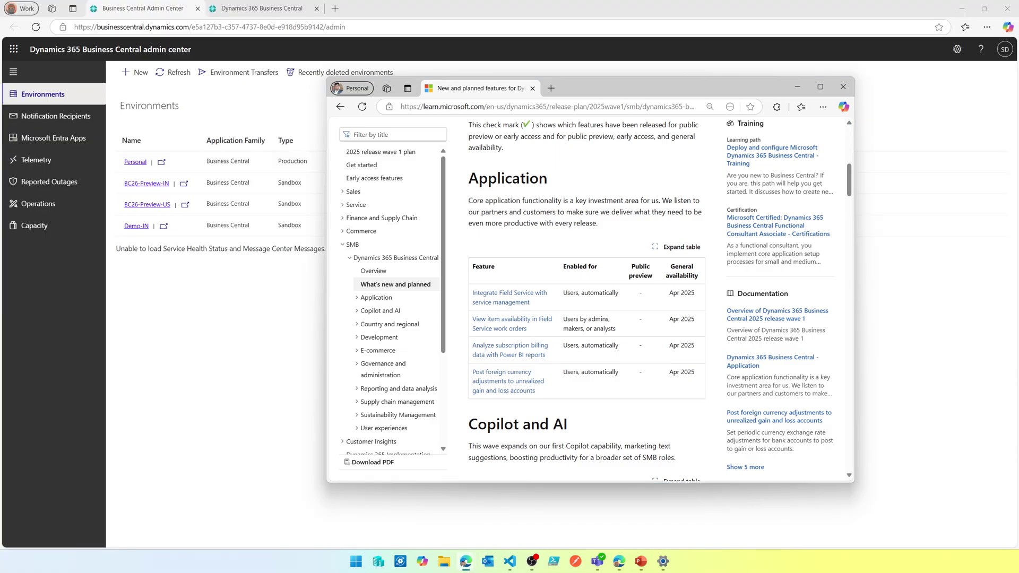
- Maximize the release-plan window and scroll through the 2025 wave 1 feature tables
double_click(626, 92)
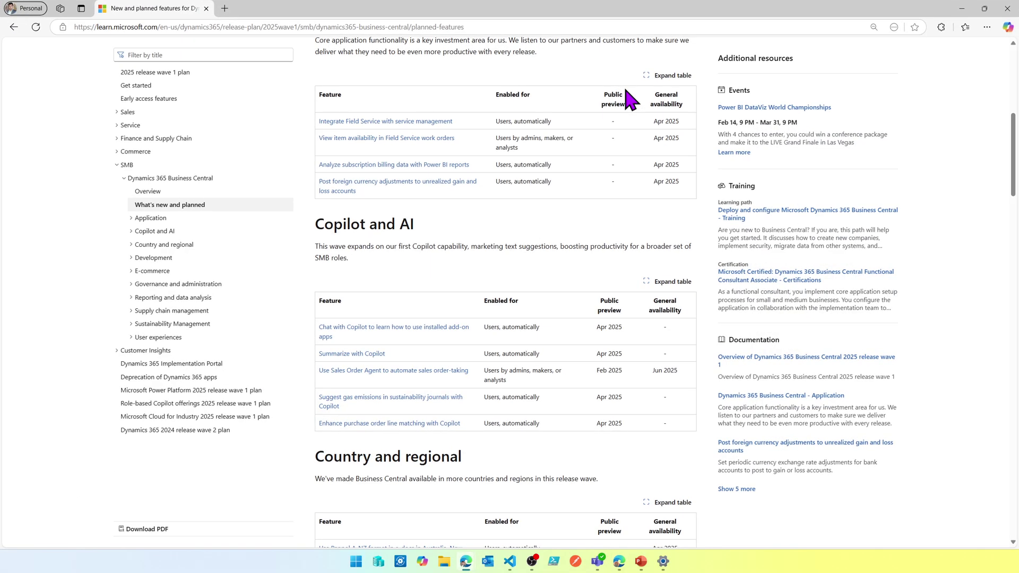
key(ctrl+minus)
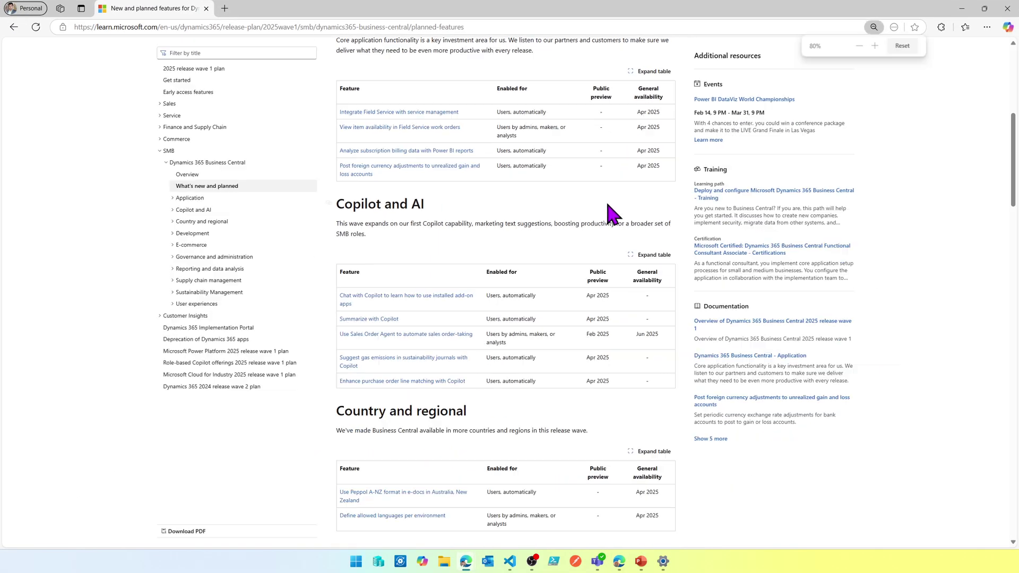
key(ctrl+plus)
scroll(610, 222, up, 3)
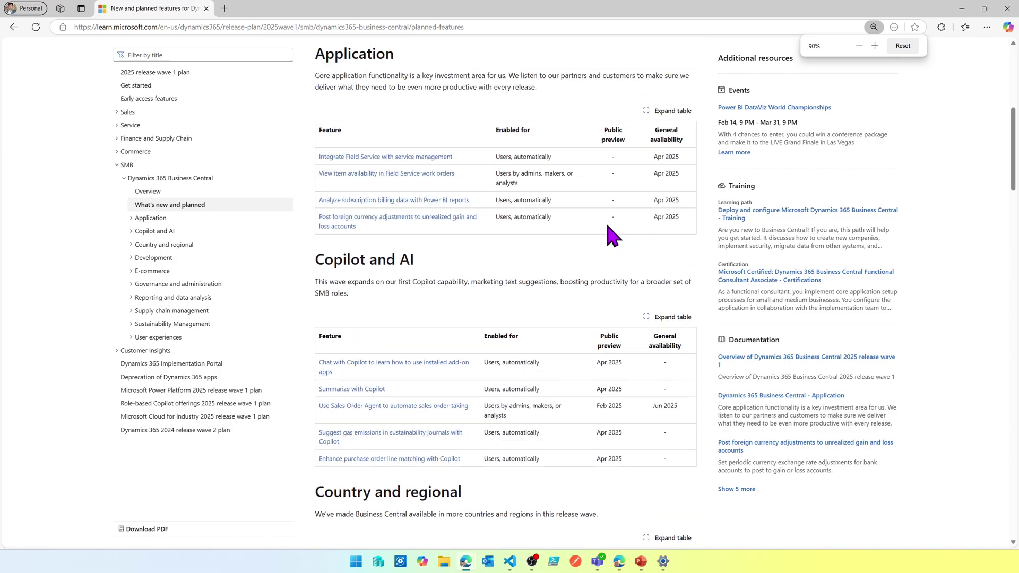
scroll(609, 220, down, 6)
scroll(609, 228, up, 5)
scroll(613, 233, down, 1)
scroll(610, 231, up, 4)
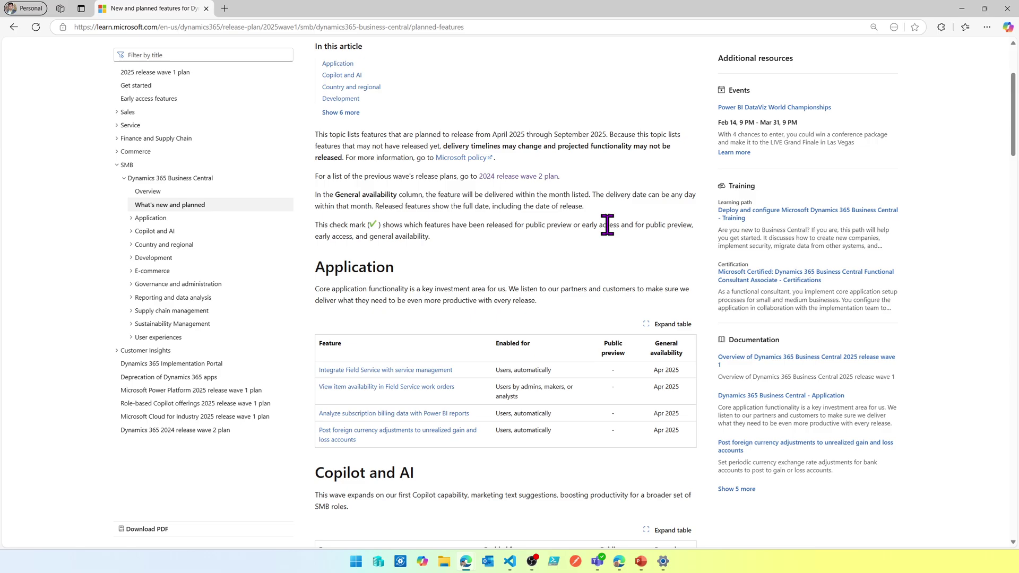
scroll(607, 225, down, 8)
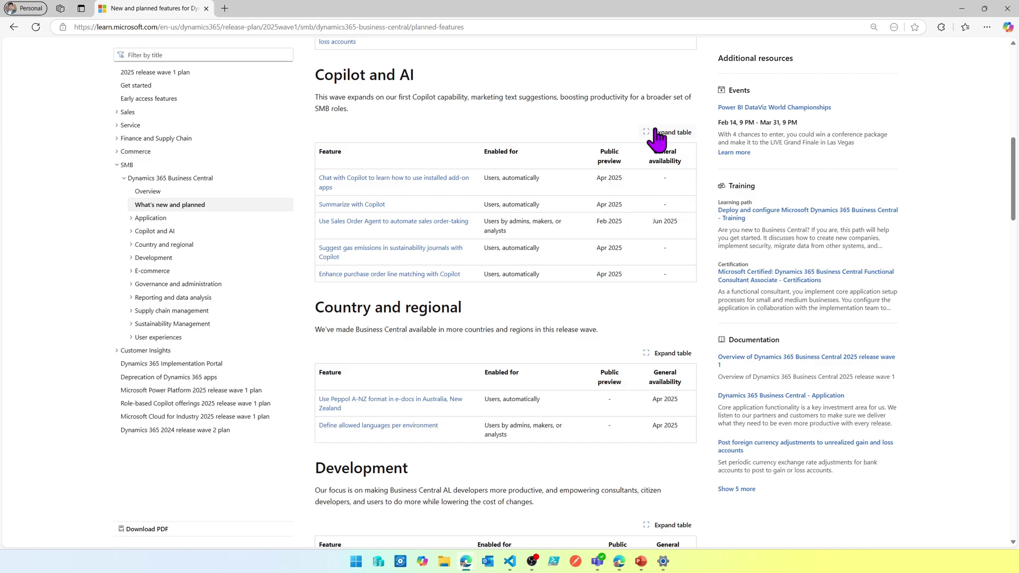
- Highlight the General availability heading and Apr 2025, then expand Governance and administration
double_click(665, 153)
drag(667, 160, 672, 162)
double_click(671, 399)
click(672, 399)
click(132, 285)
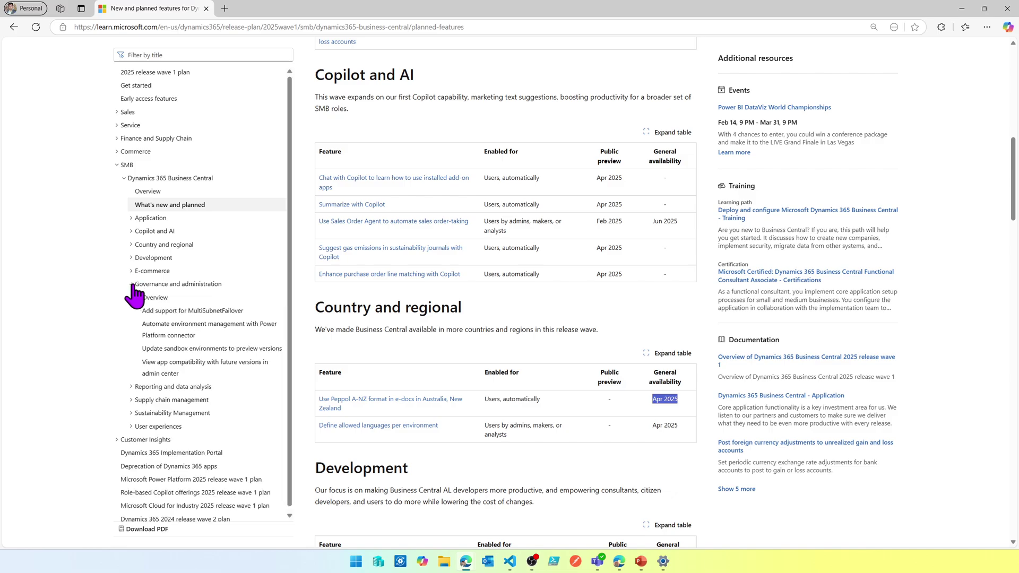
click(188, 350)
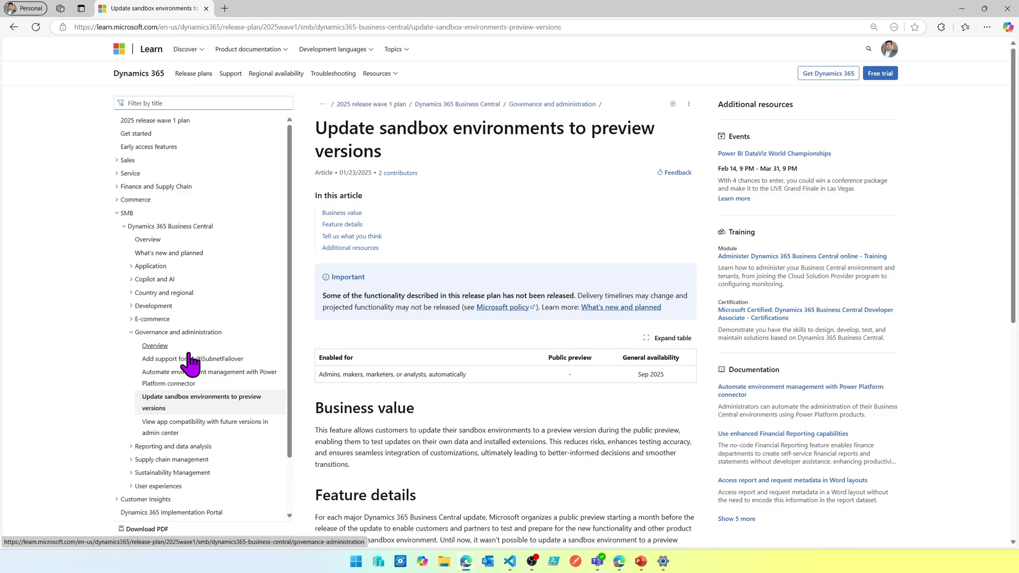
triple_click(650, 374)
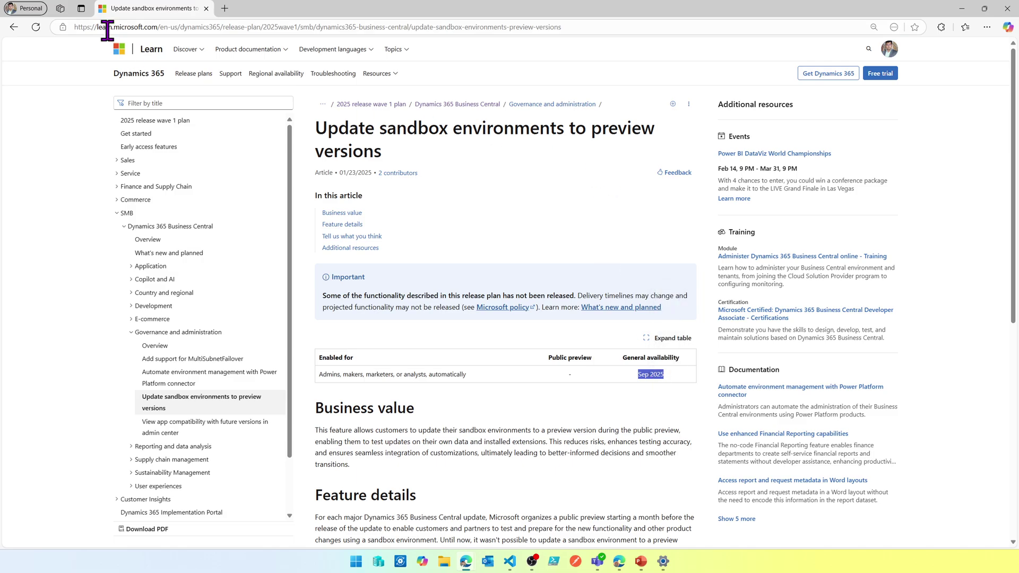
click(14, 27)
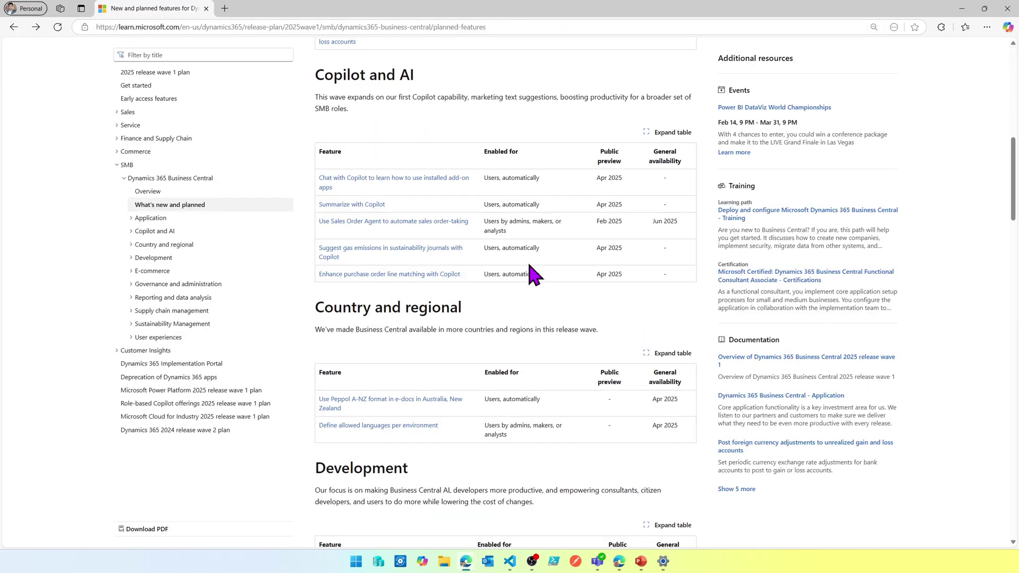
- Scroll through the Development, E-commerce, Governance and Supply chain management feature sections
scroll(534, 273, down, 6)
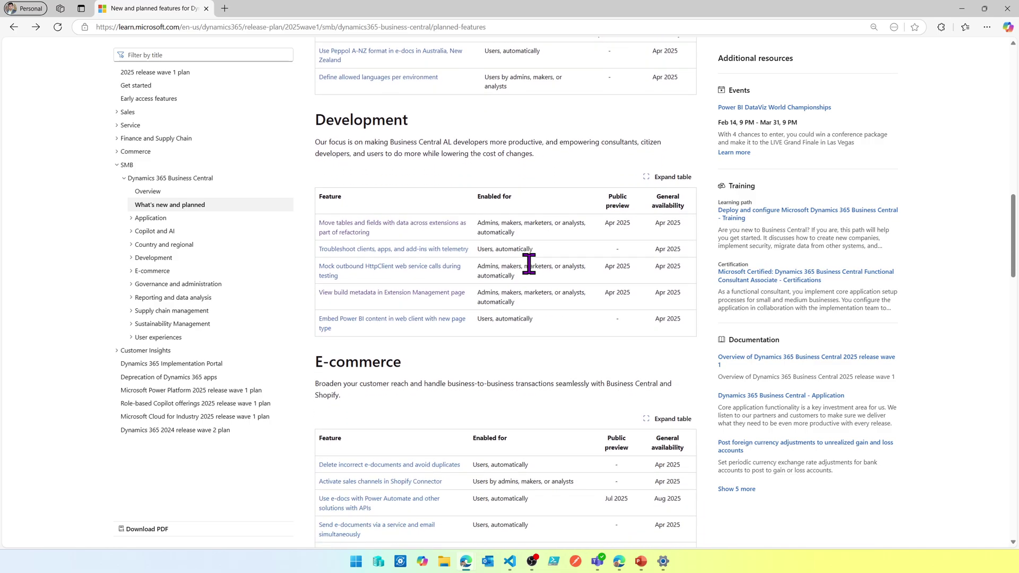
scroll(529, 263, down, 13)
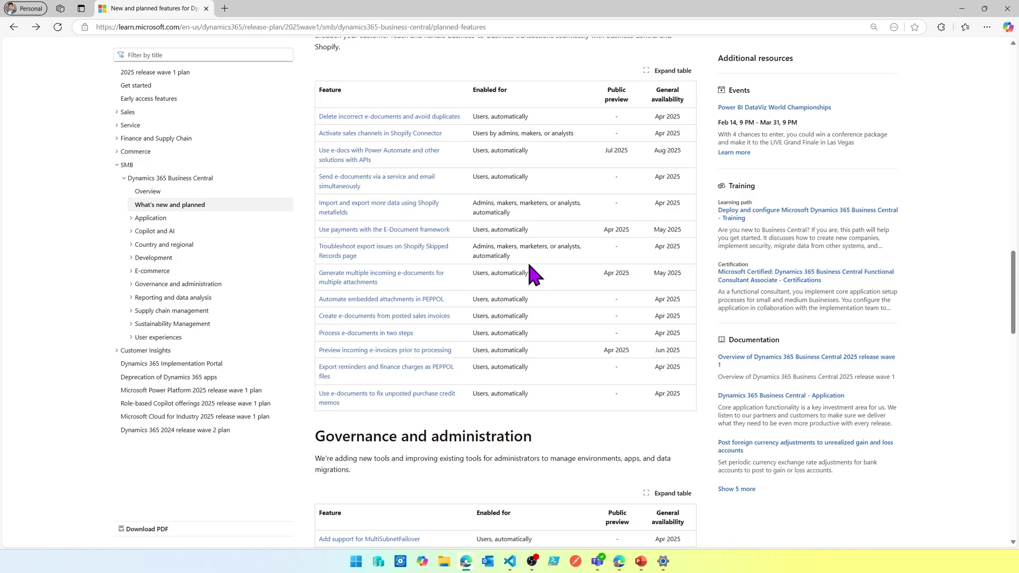
scroll(529, 264, down, 7)
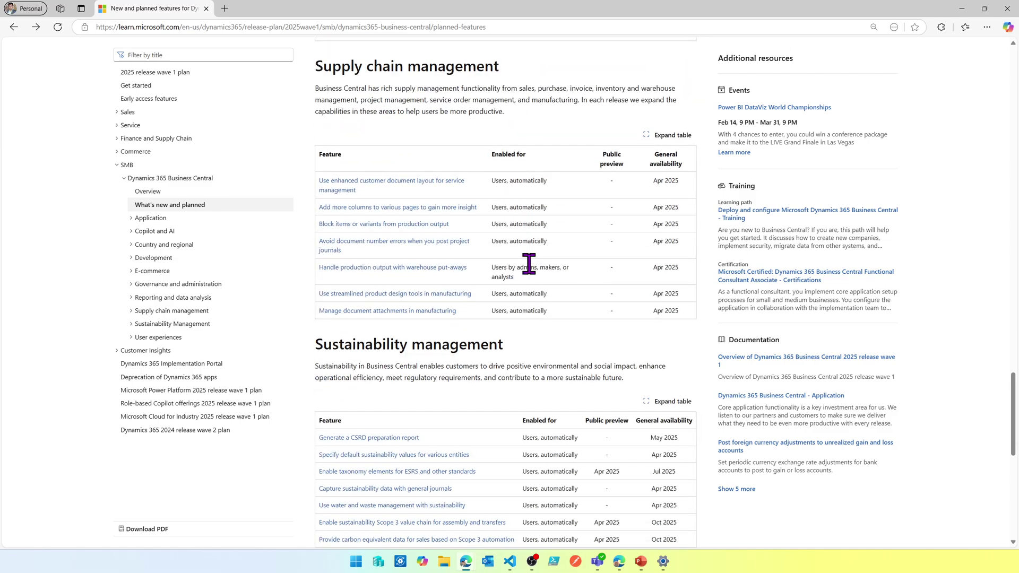